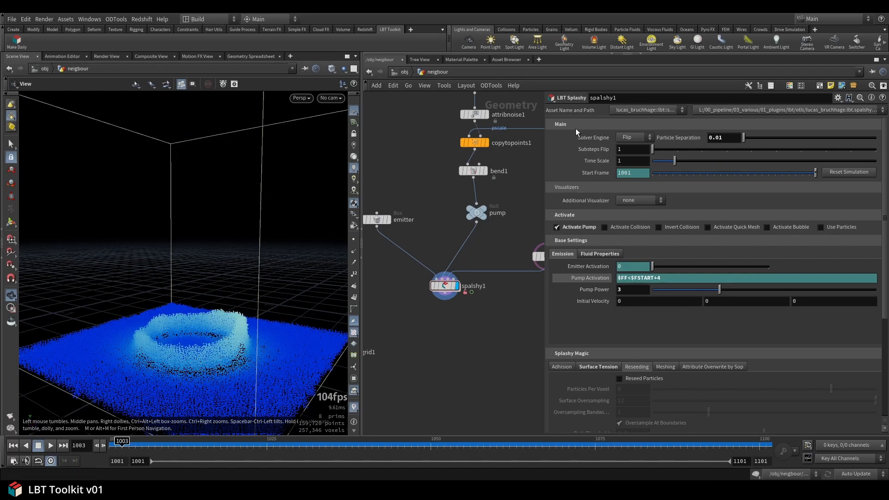
- Check the list of installed asset definitions for the LBT Splashy node spalshy1
drag(545, 130, 501, 129)
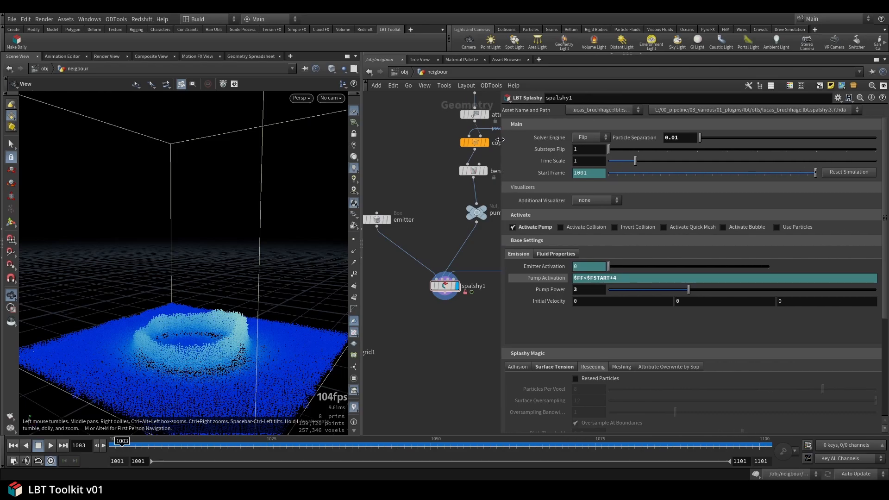
click(623, 109)
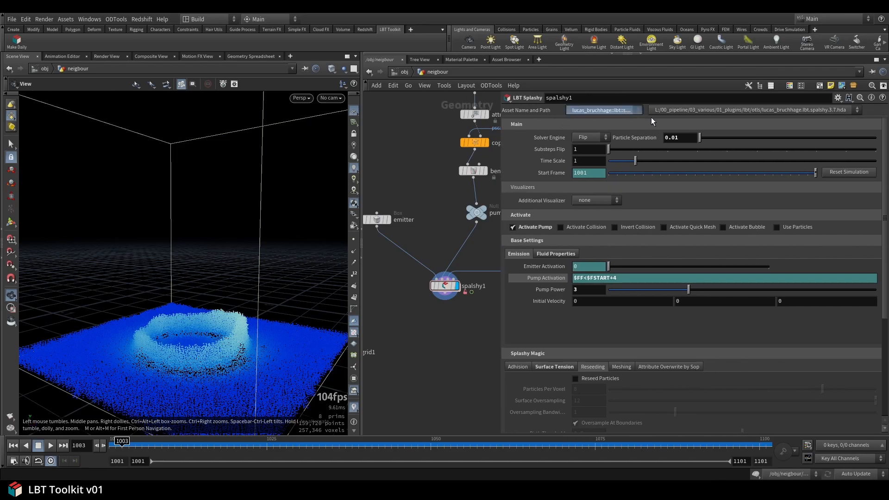
click(632, 111)
drag(499, 172, 554, 171)
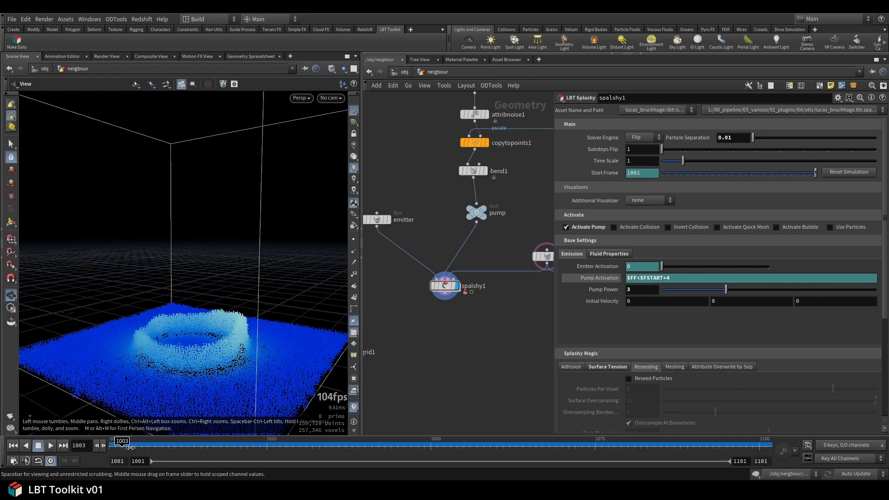
- Review the Fluid Properties of spalshy1 and return to its Emission settings
click(617, 254)
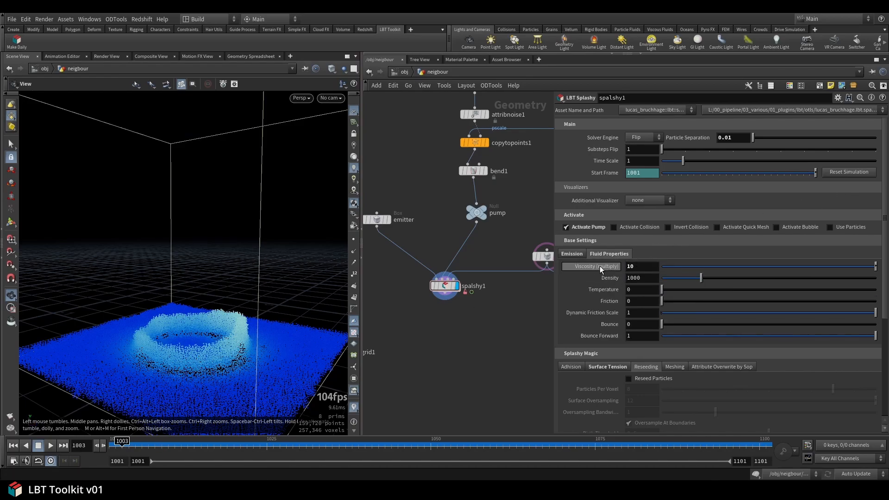
click(582, 255)
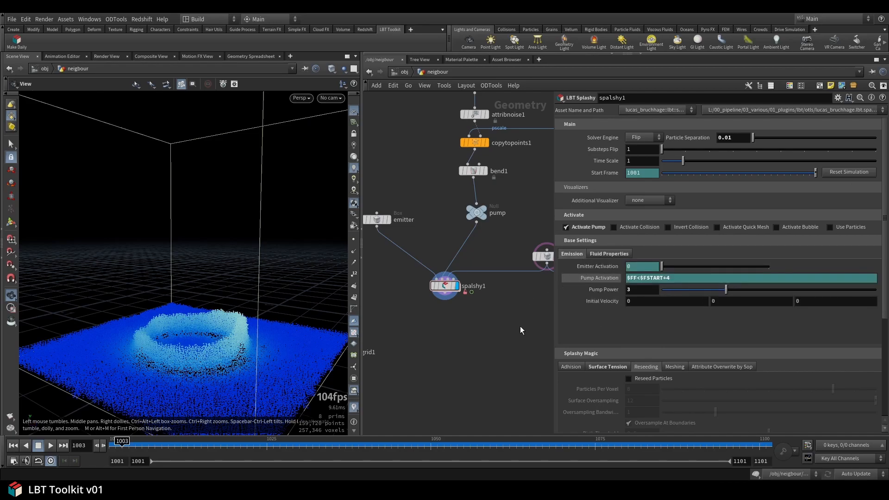
middle_drag(478, 338, 479, 332)
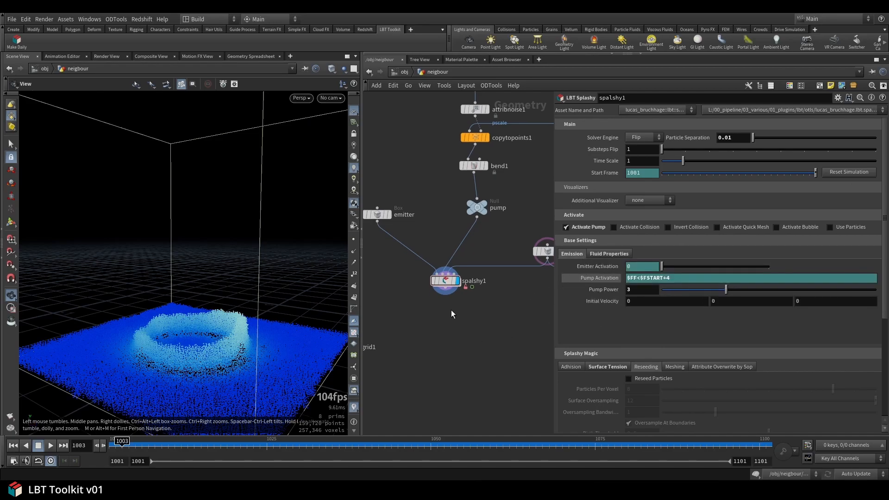
- Return to start frame 1001 and compare the Surface Tension and Reseeding settings of spalshy1
key(ctrl+Up)
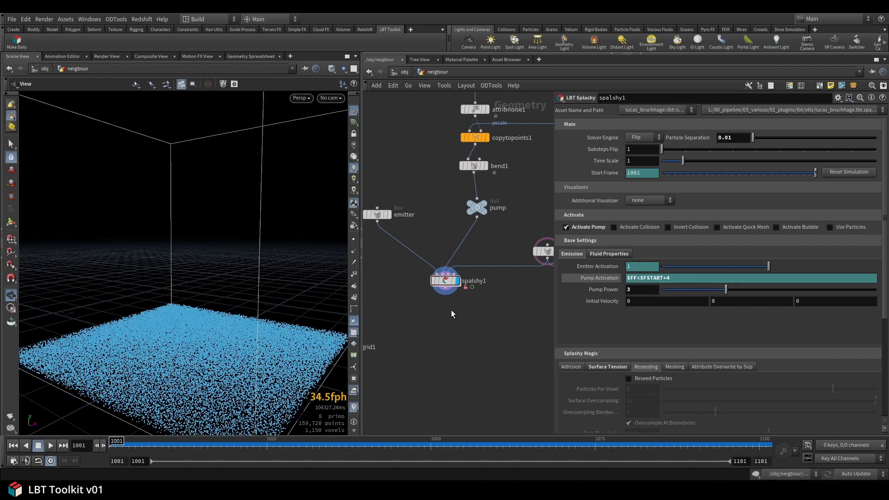
scroll(628, 348, down, 1)
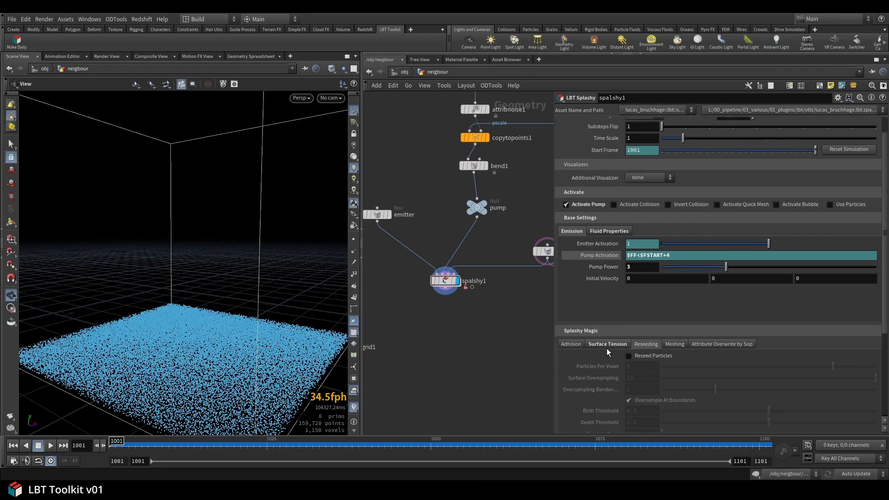
click(608, 345)
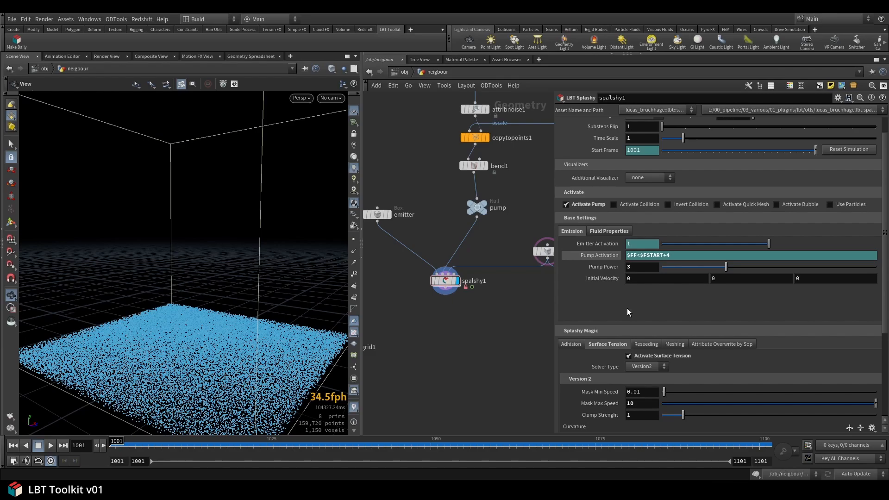
click(652, 345)
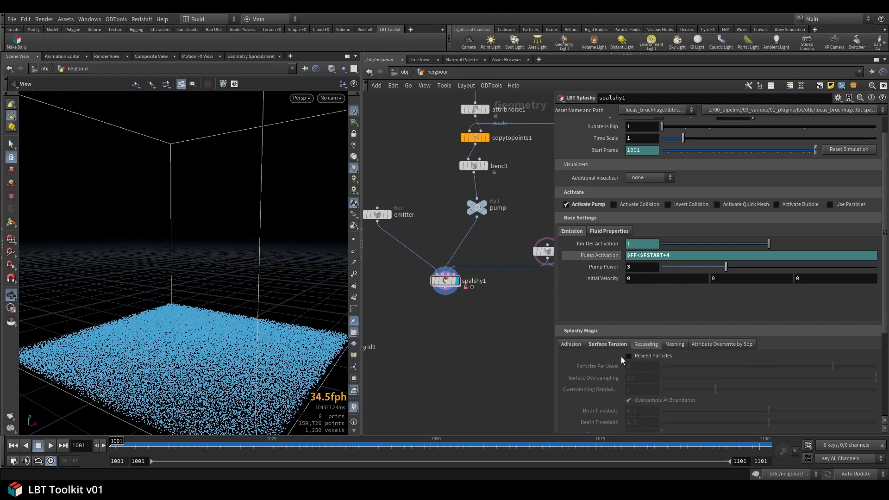
click(608, 343)
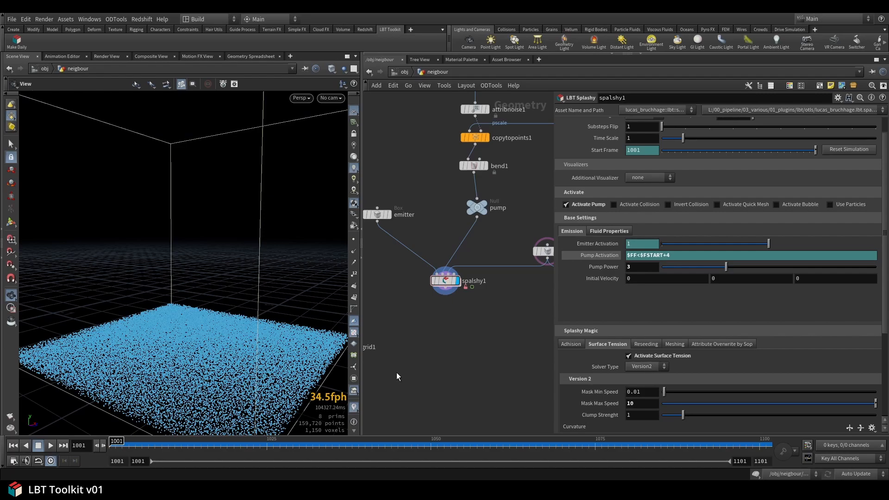
- Scrub the splash simulation to frame 1011 and back to 1008 to inspect the stretch coloring
mouse_move(121, 448)
mouse_down()
mouse_move(257, 449)
mouse_move(123, 445)
mouse_move(173, 441)
mouse_up()
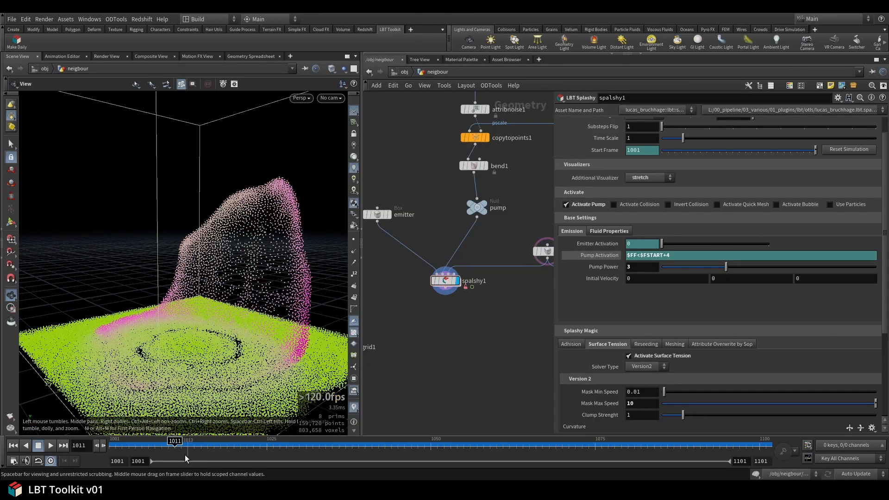
drag(175, 445, 154, 446)
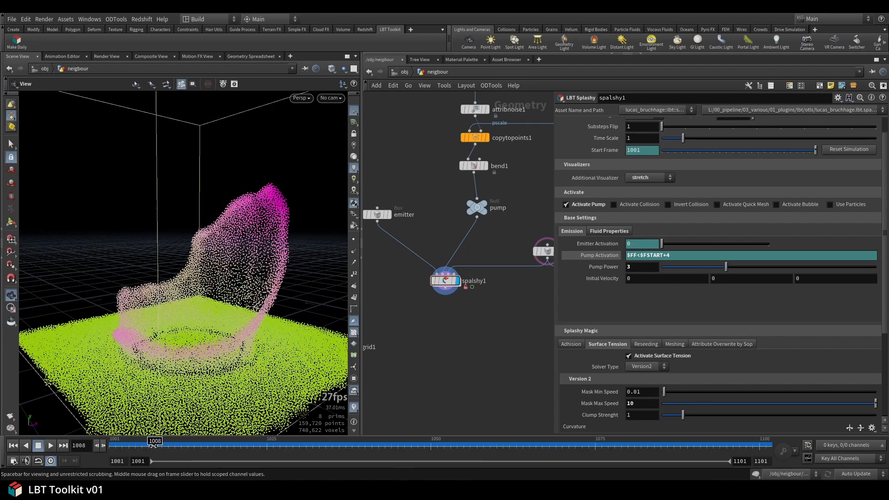
drag(248, 280, 239, 278)
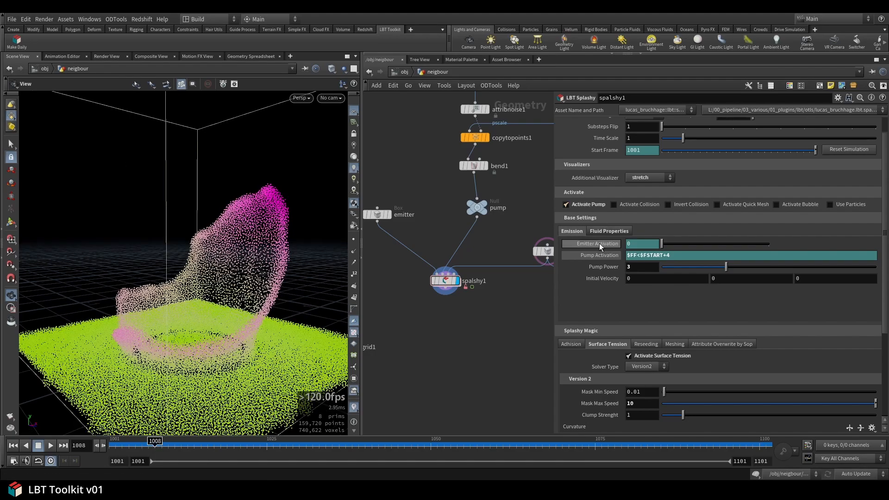
- Set the Additional Visualizer of spalshy1 to tear and advance the simulation to frame 1010
click(636, 178)
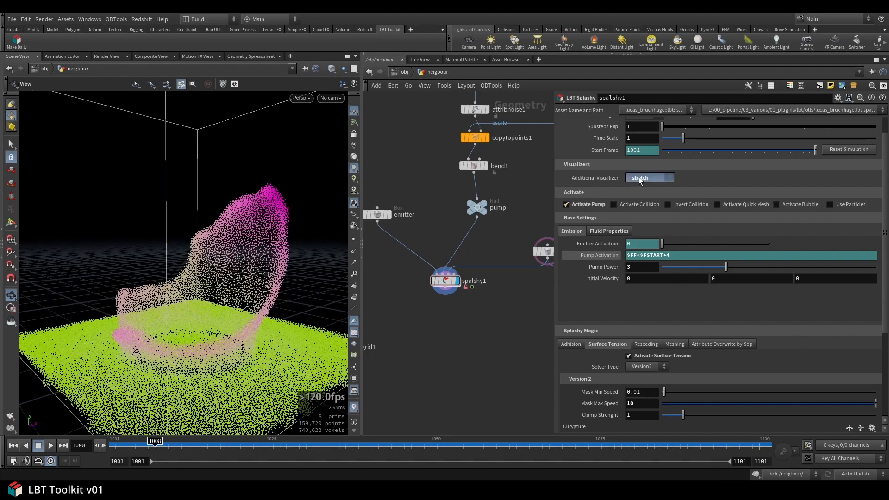
click(640, 263)
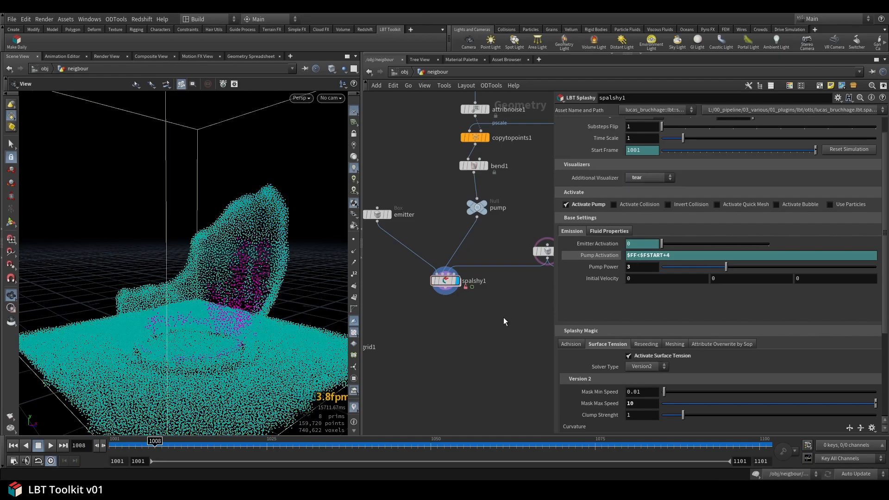
mouse_move(154, 444)
mouse_down()
mouse_move(174, 444)
mouse_move(141, 445)
mouse_move(169, 445)
mouse_up()
drag(204, 309, 227, 318)
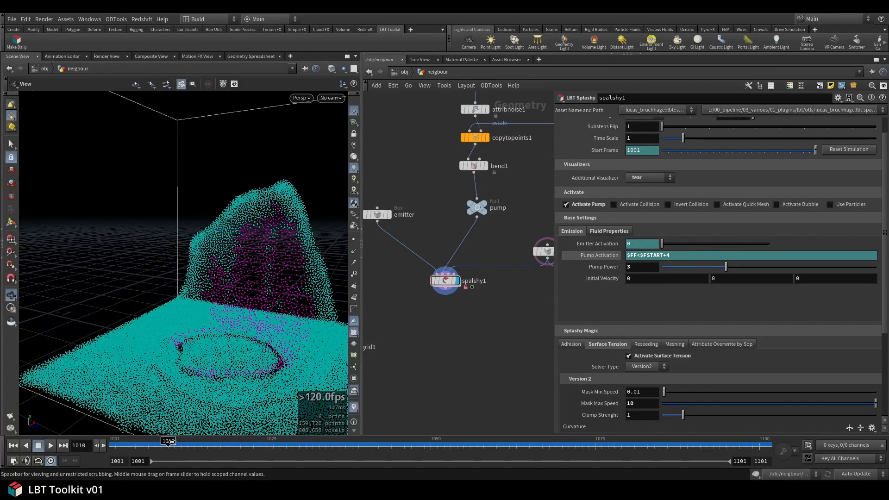
- Scrub the splash forward and back to frame 1012, examining the tear-colored particles from several angles
drag(170, 442, 311, 454)
drag(234, 454, 175, 455)
drag(272, 203, 210, 276)
mouse_move(261, 252)
mouse_down()
mouse_move(255, 307)
mouse_move(211, 278)
mouse_move(275, 281)
mouse_move(221, 279)
mouse_move(236, 270)
mouse_move(238, 278)
mouse_move(209, 281)
mouse_move(235, 248)
mouse_move(274, 255)
mouse_up()
mouse_move(175, 443)
mouse_down()
mouse_move(189, 441)
mouse_move(121, 442)
mouse_move(181, 441)
mouse_up()
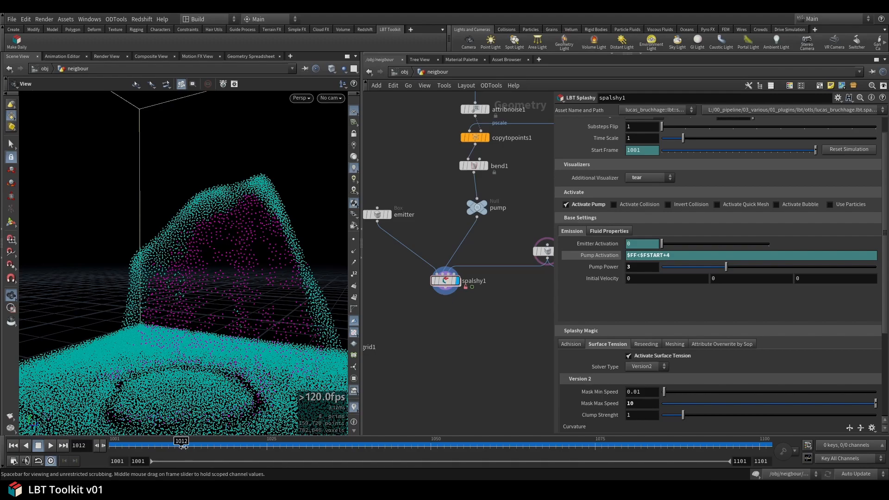
drag(181, 445, 319, 445)
scroll(206, 326, down, 3)
mouse_move(195, 331)
mouse_down()
mouse_move(207, 326)
mouse_move(188, 327)
mouse_up()
drag(236, 445, 181, 445)
drag(183, 383, 212, 373)
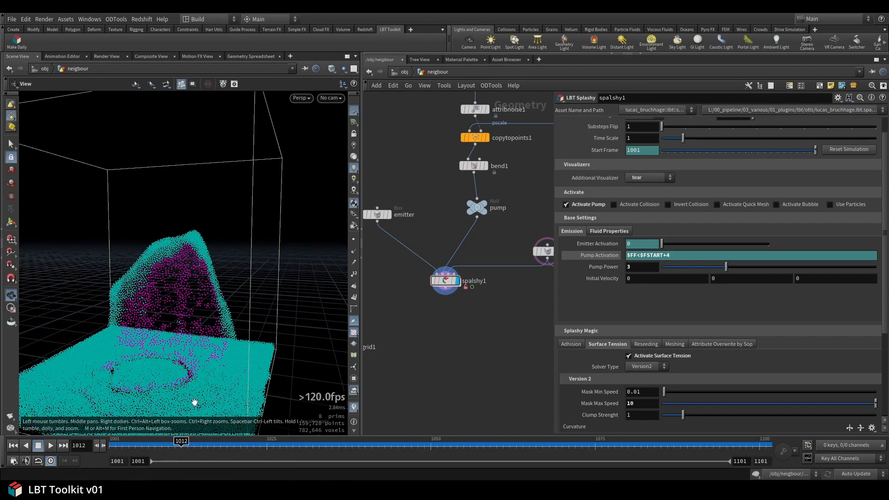
- Examine the early splash frames around 1003 together with the Splashy base settings, scrubbing forward again
drag(181, 447, 135, 448)
drag(215, 353, 204, 329)
mouse_move(139, 447)
mouse_down()
mouse_move(182, 444)
mouse_move(127, 436)
mouse_up()
scroll(608, 271, up, 1)
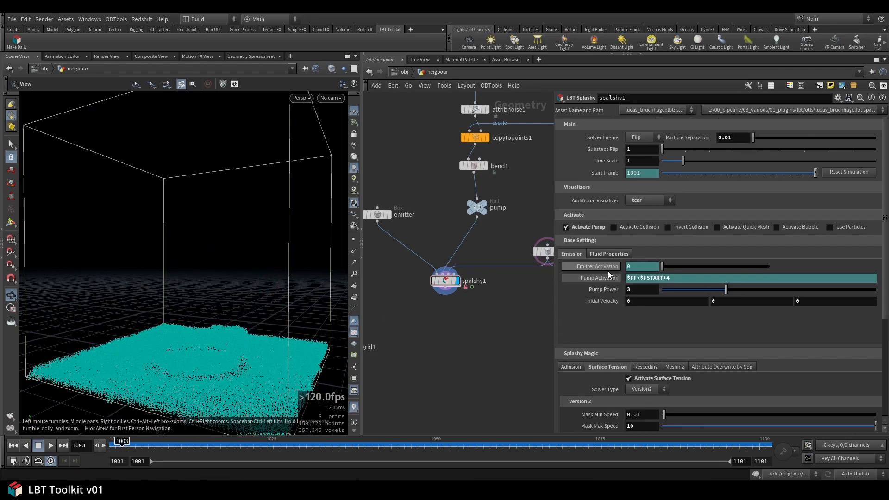
scroll(598, 330, down, 2)
scroll(597, 327, up, 3)
drag(131, 442, 188, 445)
drag(265, 316, 227, 321)
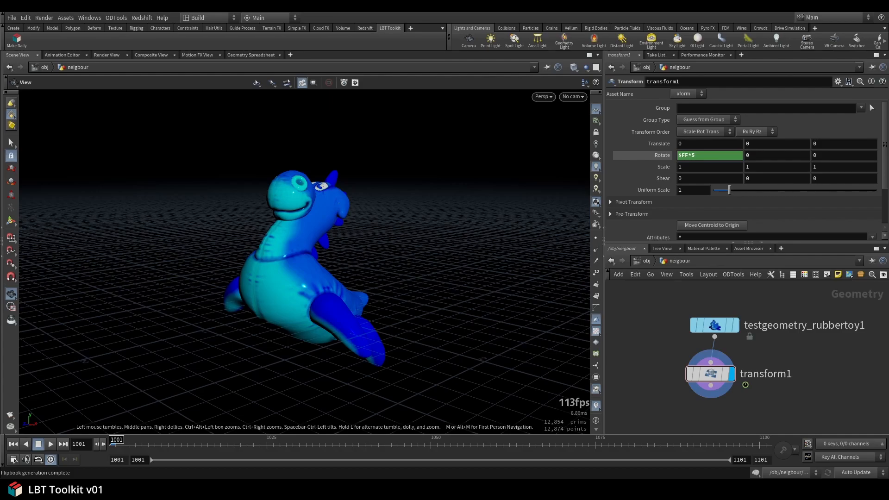
- Generate a flipbook video of the rotating rubber toy over frames 1001 to 1101 with the Make Daily tool
mouse_move(191, 448)
mouse_down()
mouse_move(684, 464)
mouse_move(28, 423)
mouse_up()
middle_drag(313, 329, 311, 296)
drag(311, 296, 324, 282)
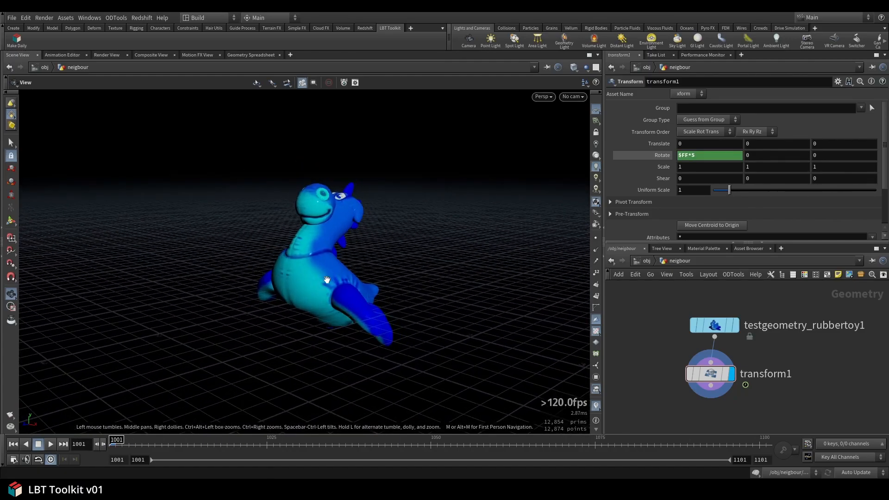
right_drag(323, 282, 310, 280)
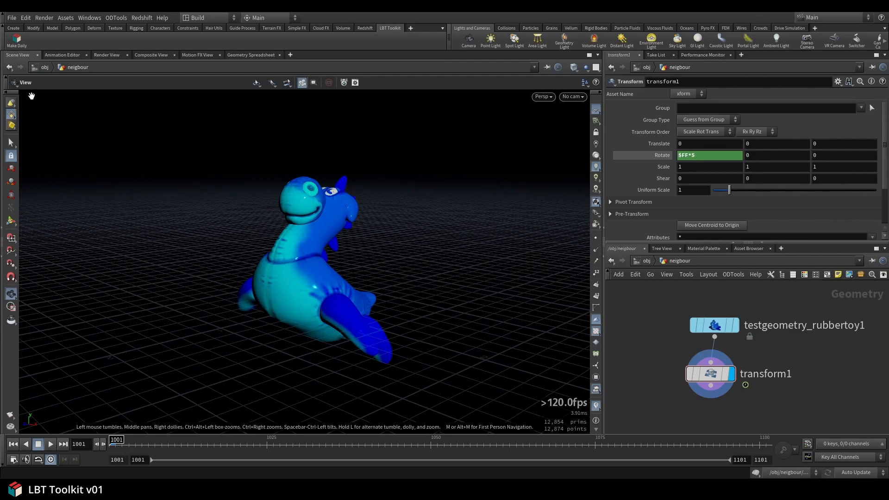
click(21, 39)
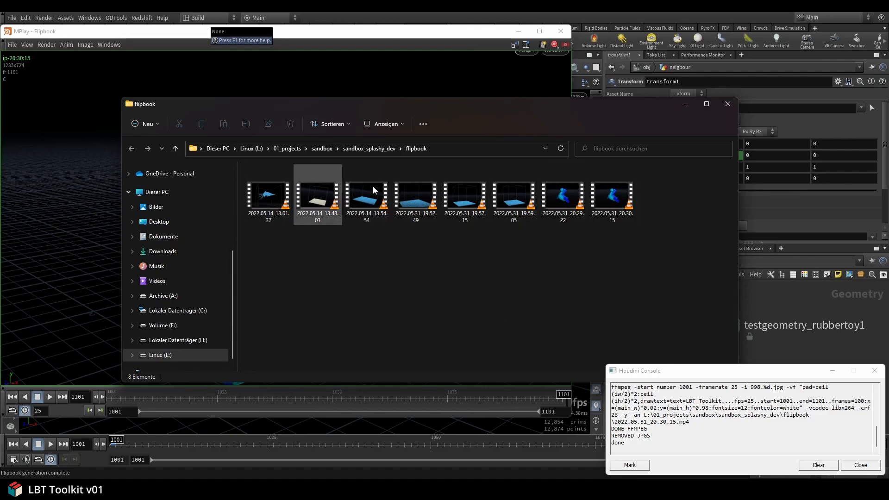
- Play the newest flipbook video, 2022.05.31_20.30.15.mp4, and close the Houdini Console and the video player
mouse_move(604, 222)
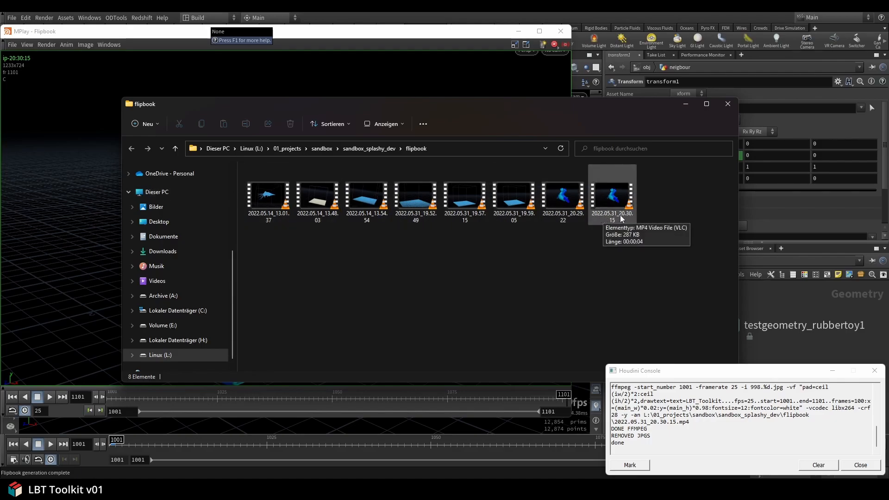
click(621, 216)
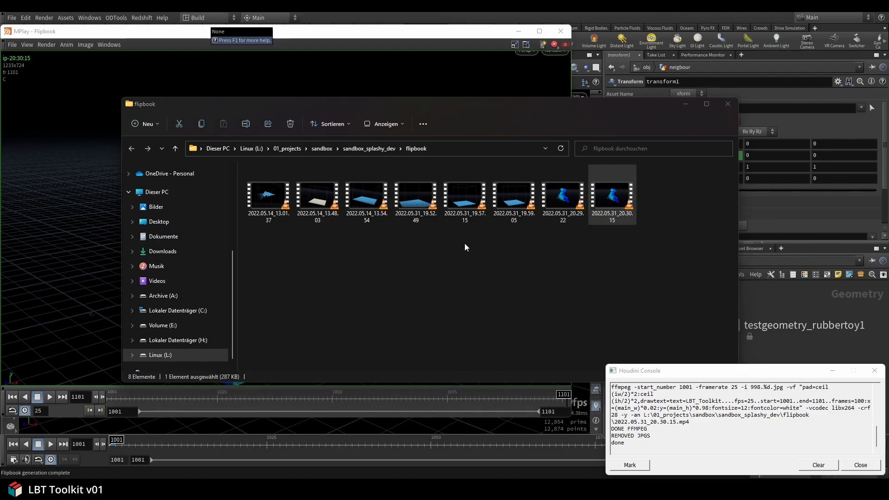
key(Return)
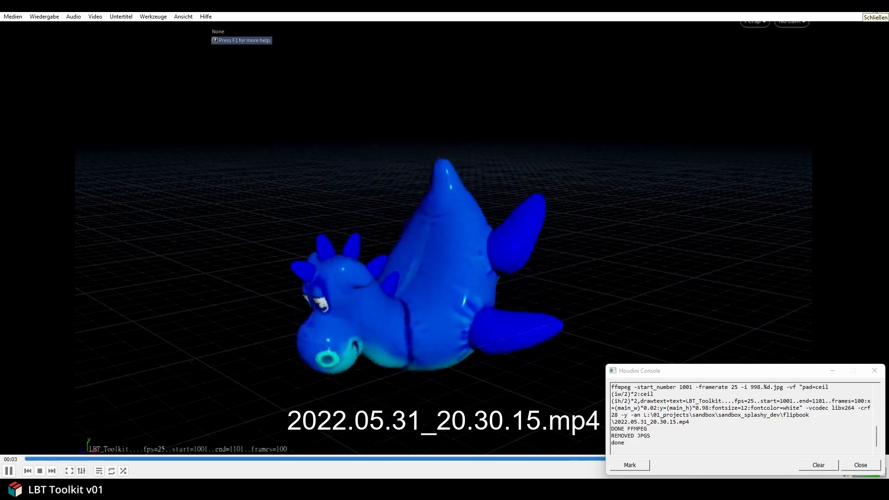
click(859, 465)
key(alt+F4)
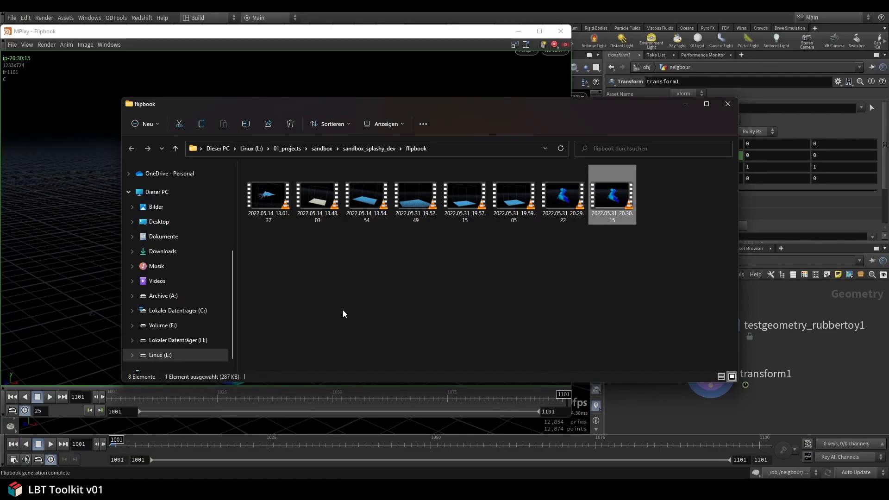
- Scrub the MPlay flipbook back to frame 1002 and close the flipbook folder and MPlay windows
click(728, 104)
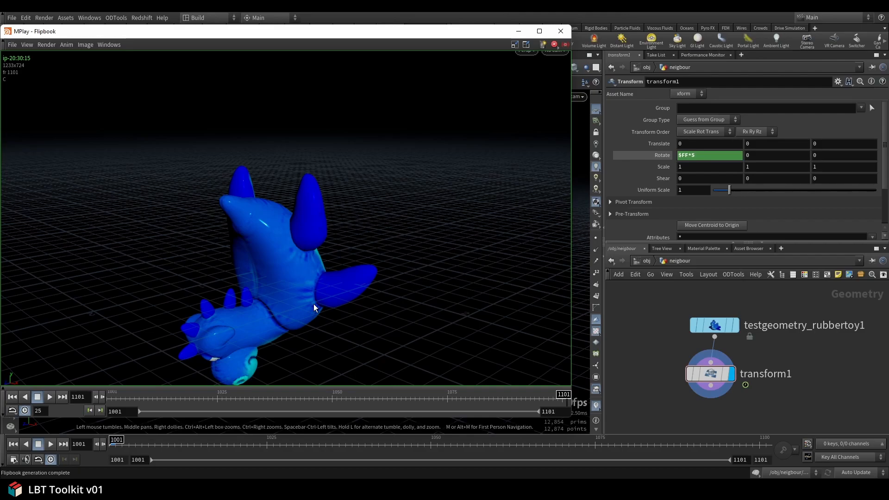
drag(313, 399, 112, 399)
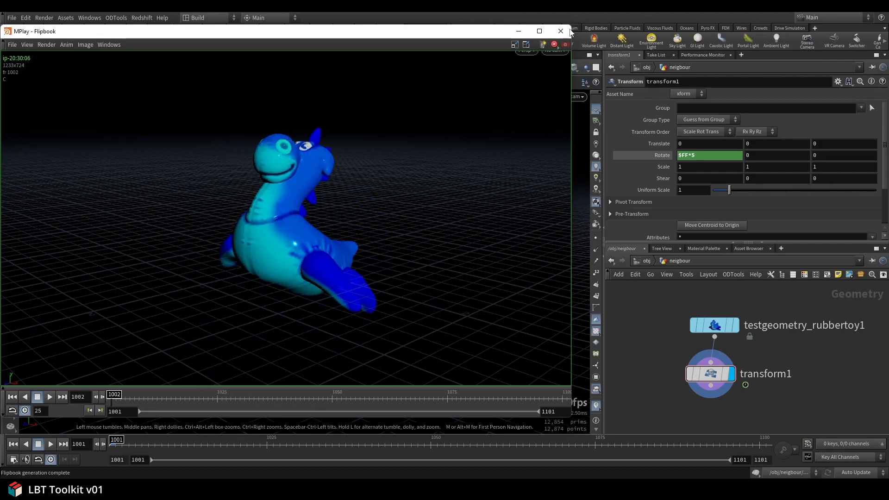
click(561, 31)
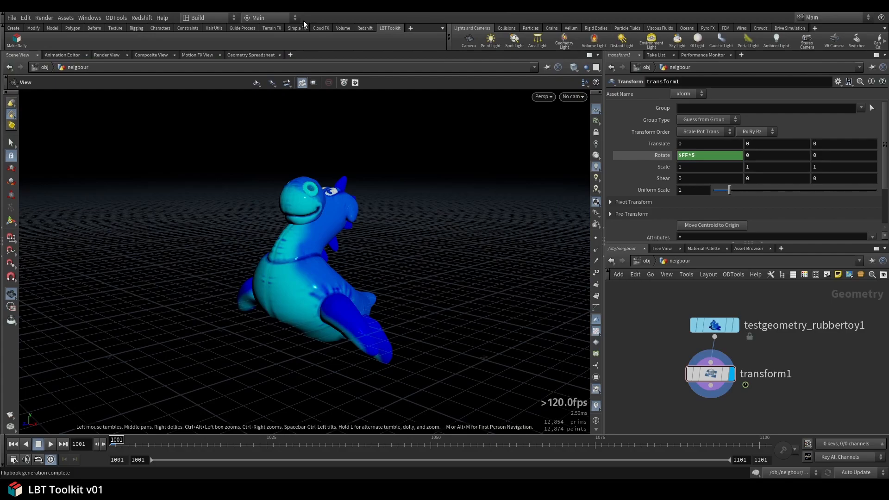